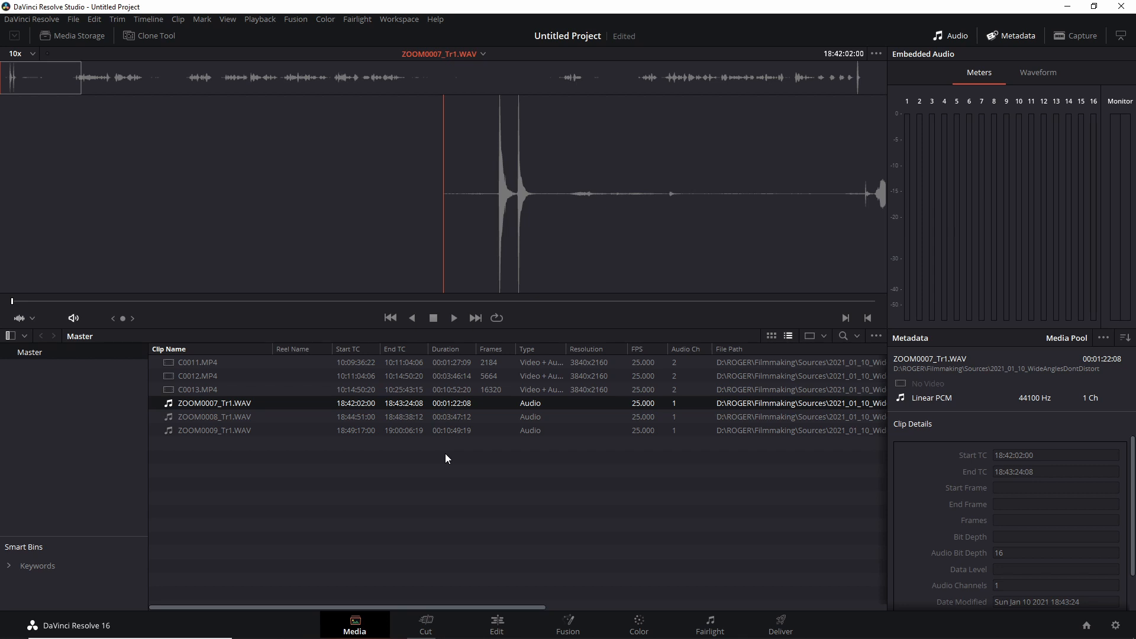
- Auto-sync C0013.MP4 with ZOOM0009_Tr1.WAV based on waveform and append tracks
{"action": "left_click", "coordinate": [226, 387]}
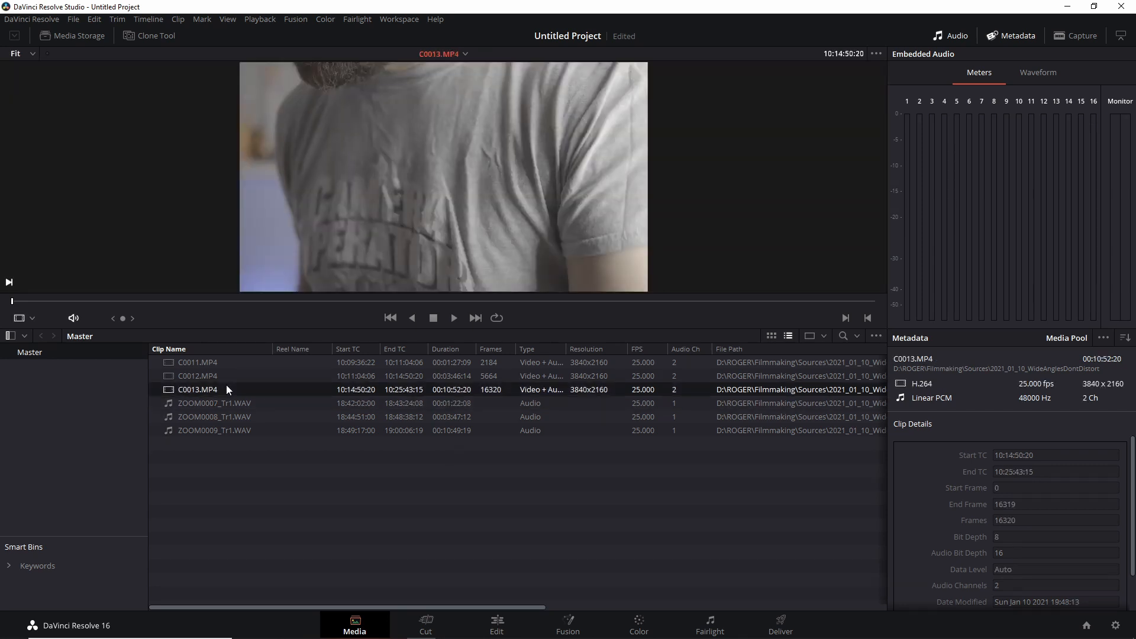
{"action": "left_click", "coordinate": [214, 429], "text": "ctrl"}
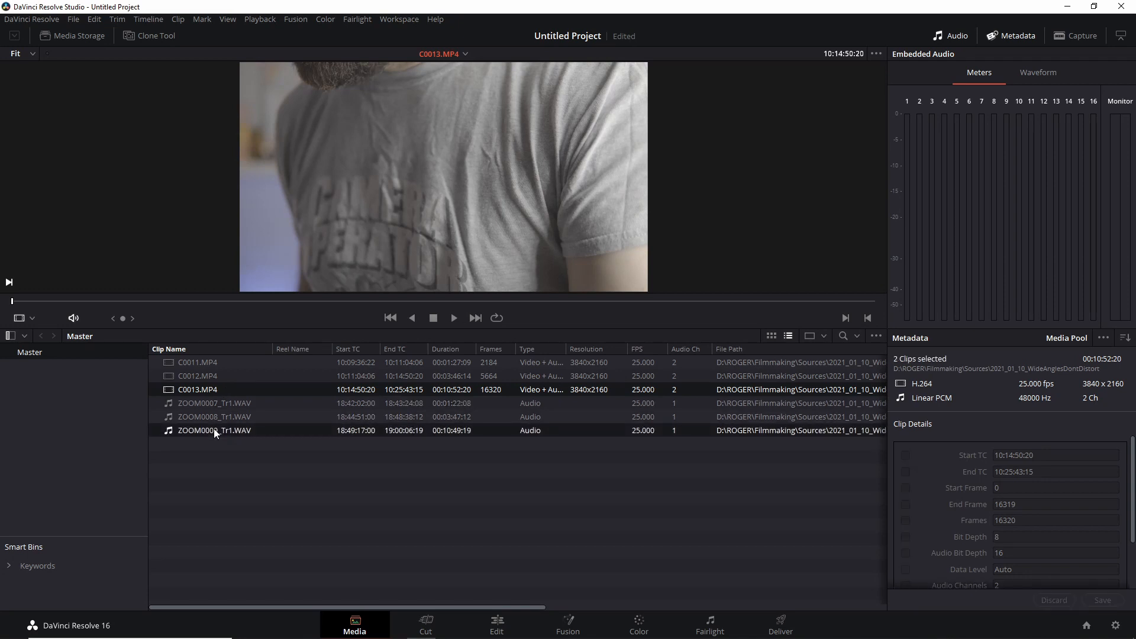
{"action": "right_click", "coordinate": [215, 428]}
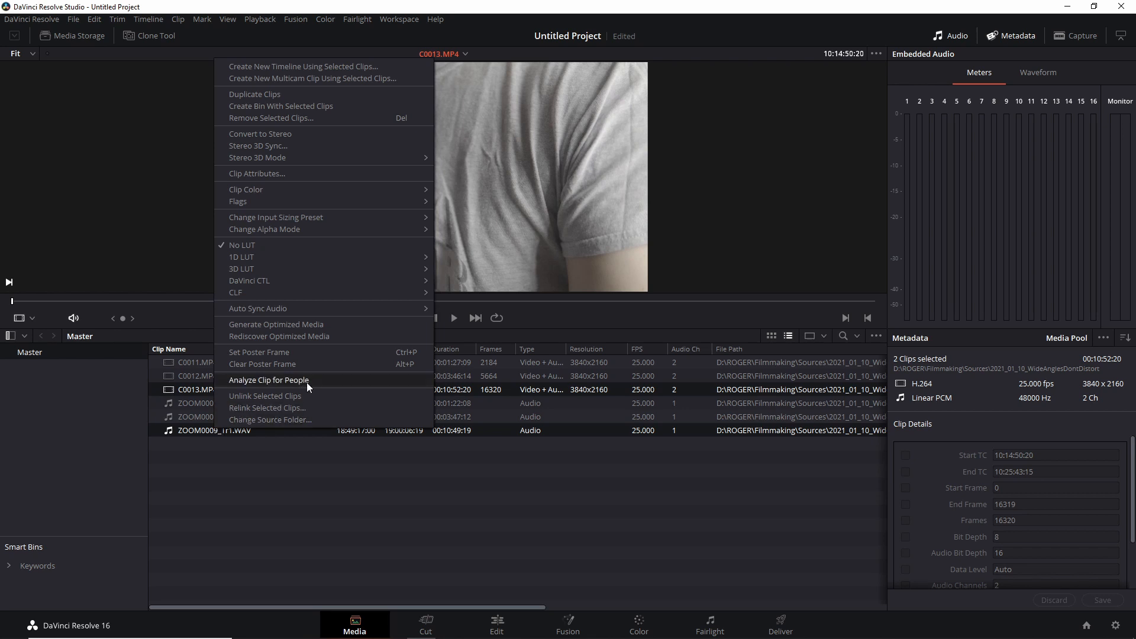
{"action": "mouse_move", "coordinate": [351, 311]}
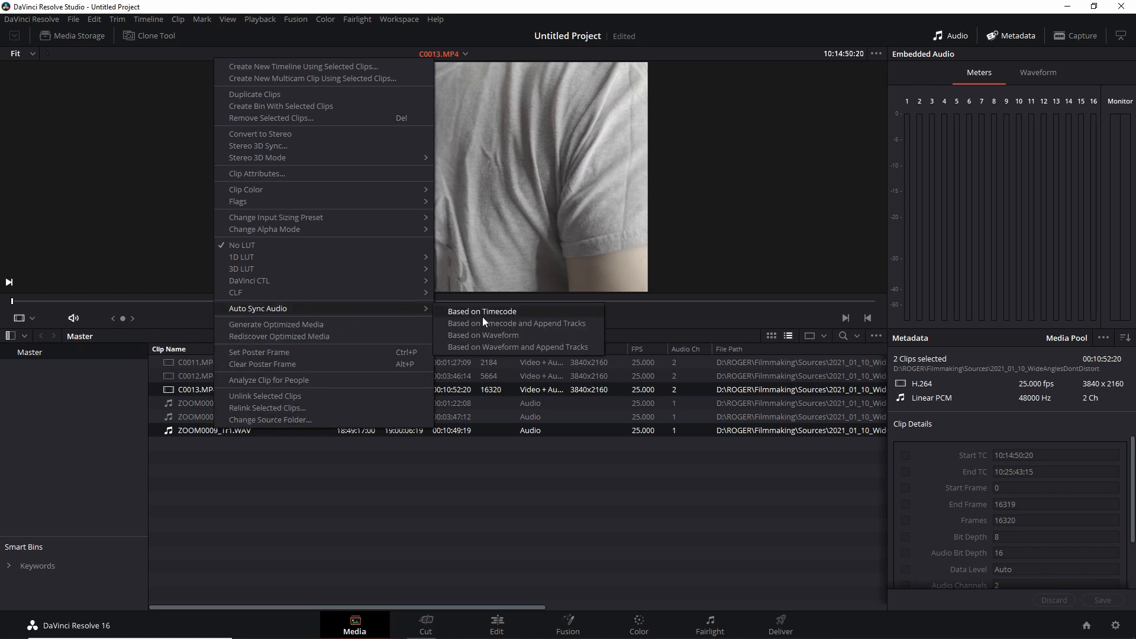
{"action": "left_click", "coordinate": [488, 347]}
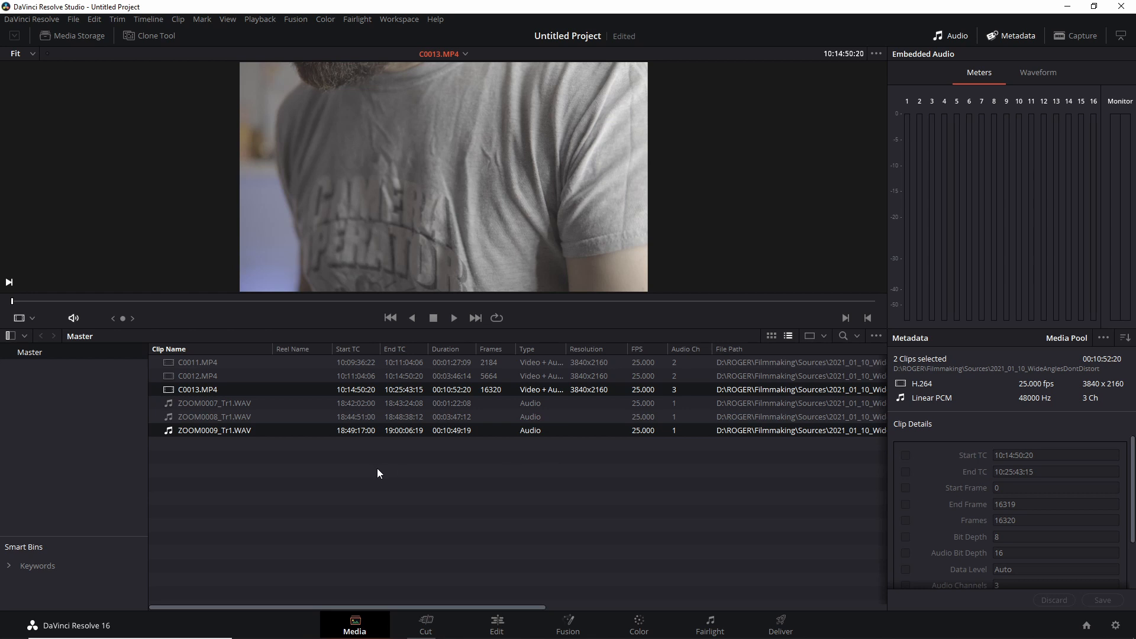
- Auto-sync C0012.MP4 with ZOOM0008_Tr1.WAV based on waveform, without appending tracks
{"action": "left_click", "coordinate": [236, 376]}
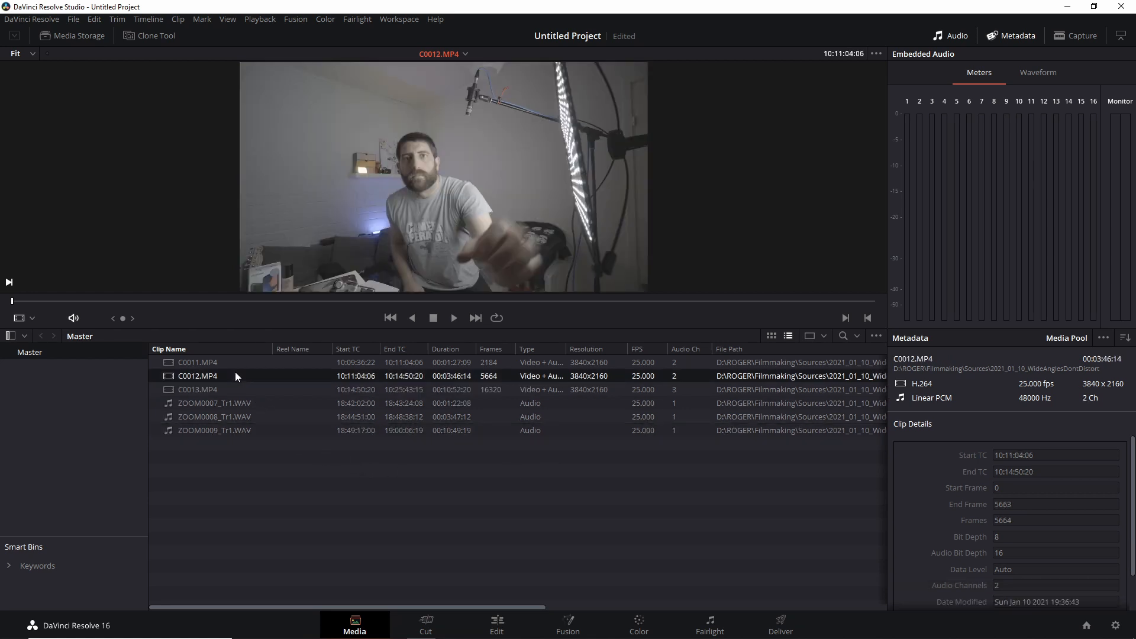
{"action": "left_click", "coordinate": [236, 417], "text": "ctrl"}
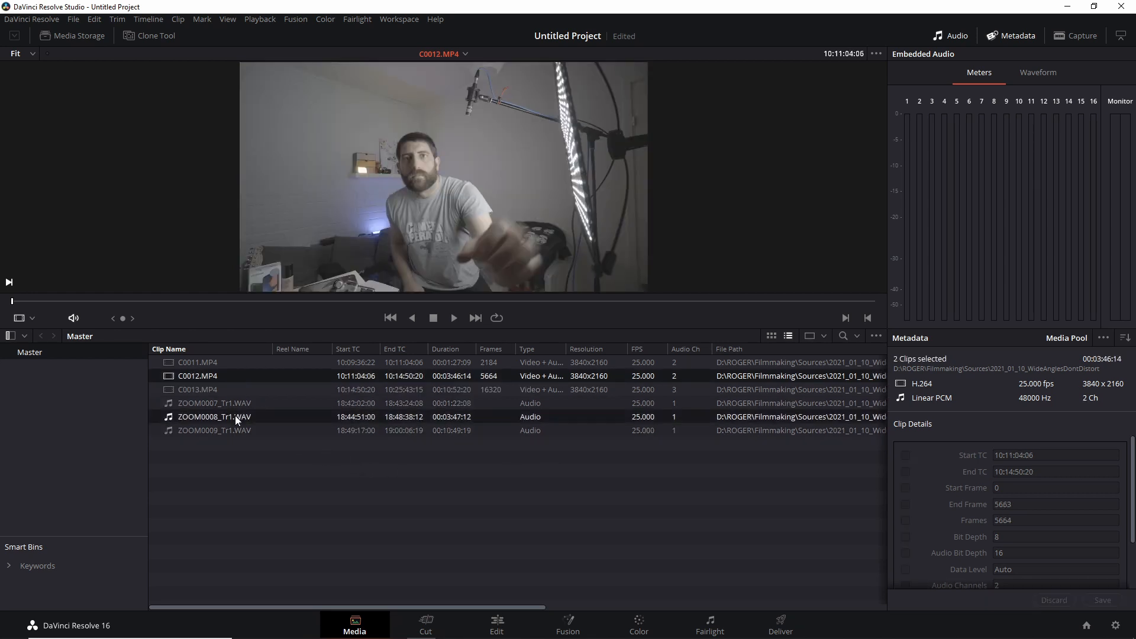
{"action": "right_click", "coordinate": [235, 416]}
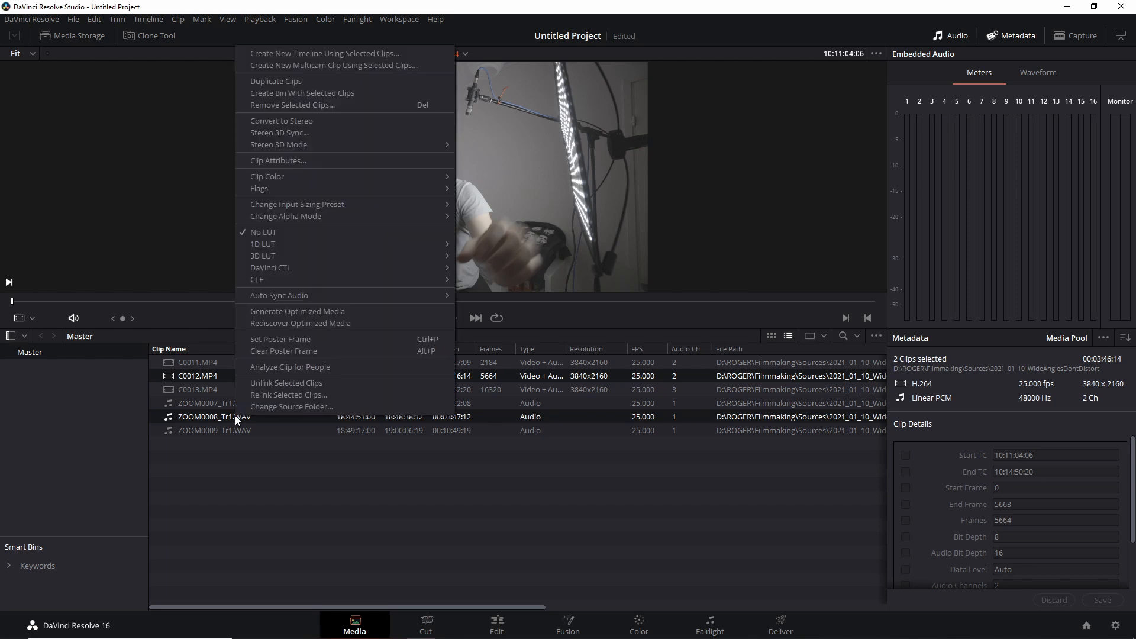
{"action": "mouse_move", "coordinate": [442, 296]}
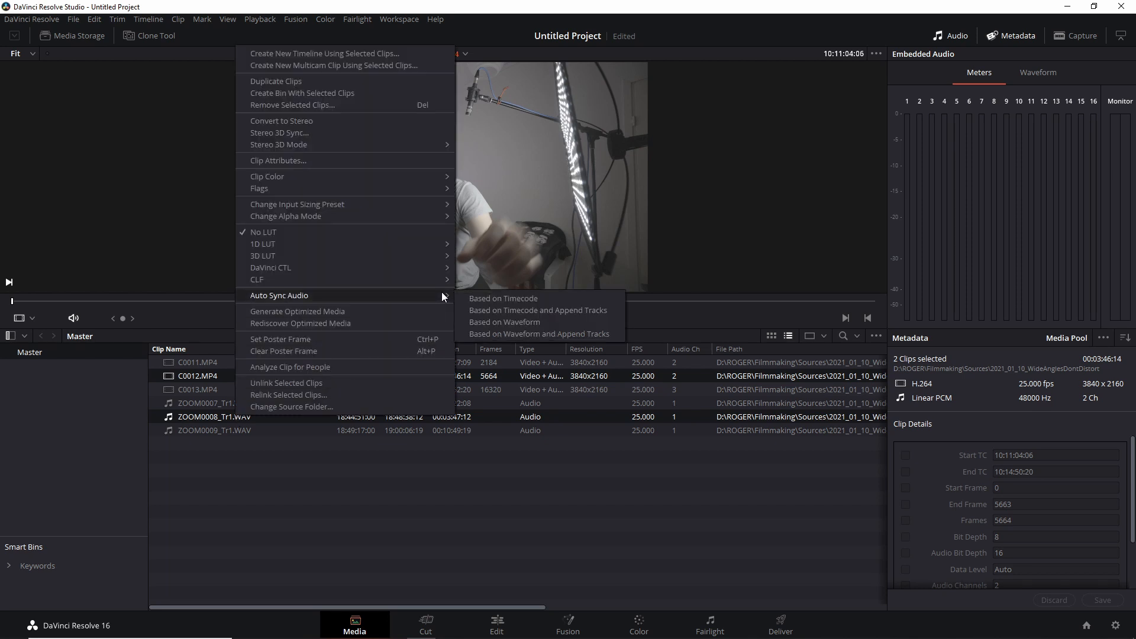
{"action": "left_click", "coordinate": [513, 323]}
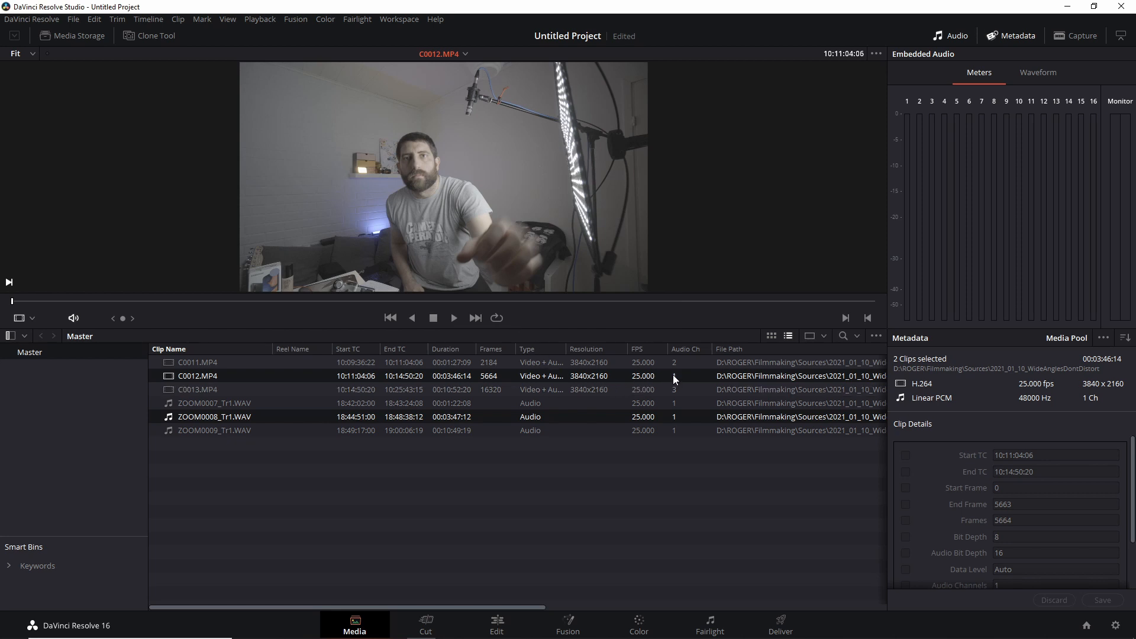
- Switch to the Edit page and place the synced C0013.MP4 at the start of a new timeline
{"action": "left_click", "coordinate": [496, 626]}
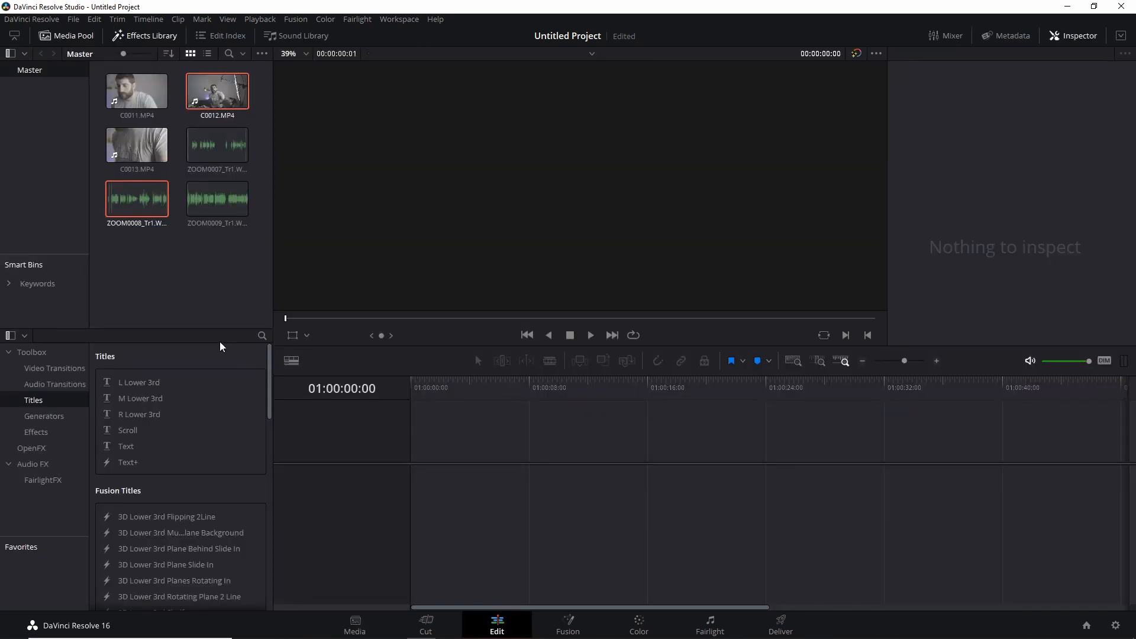
{"action": "left_click", "coordinate": [191, 271]}
{"action": "left_click", "coordinate": [138, 144]}
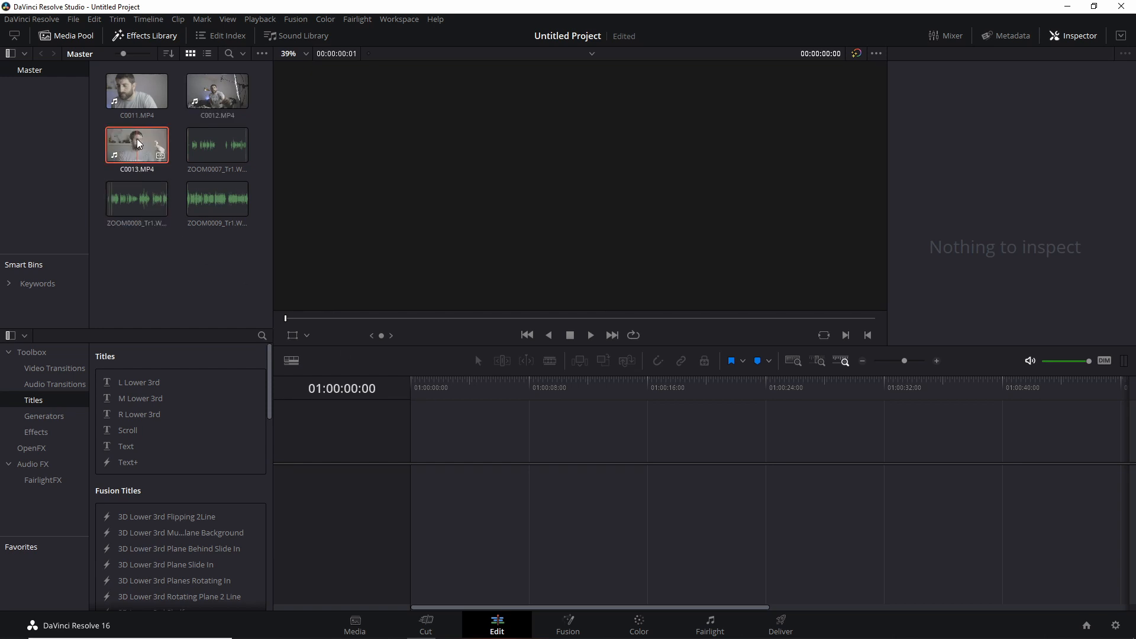
{"action": "left_click_drag", "start_coordinate": [138, 144], "coordinate": [454, 487]}
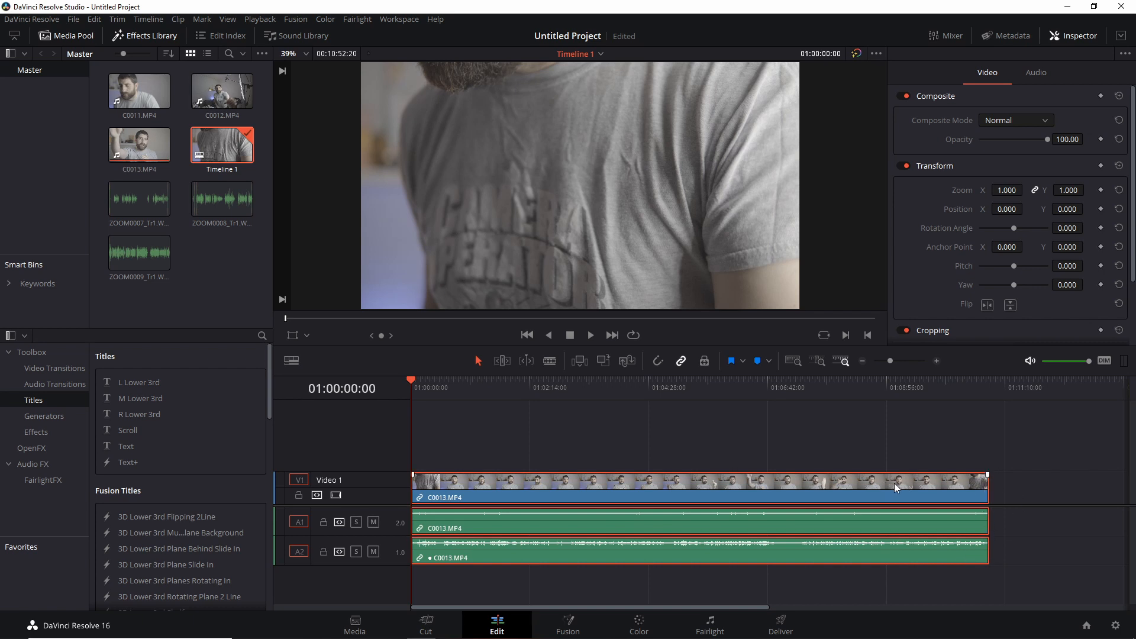
- Place the synced C0012.MP4 on Video 1 just after C0013.MP4, leaving a small gap
{"action": "key", "text": "ctrl+minus"}
{"action": "left_click", "coordinate": [216, 275]}
{"action": "left_click", "coordinate": [220, 88]}
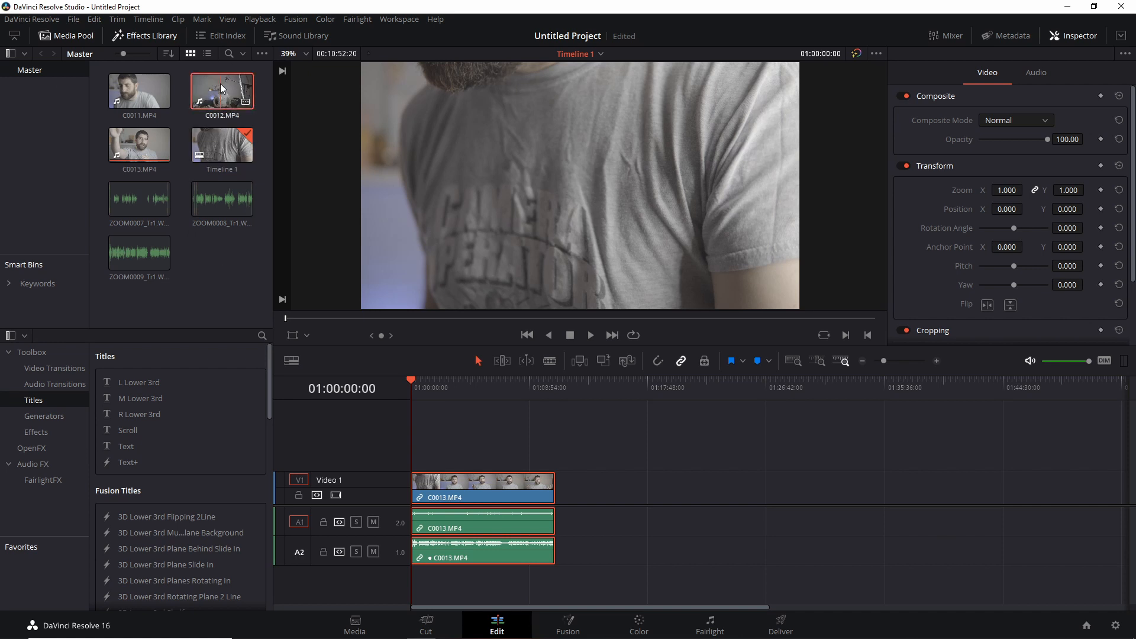
{"action": "left_click_drag", "start_coordinate": [221, 87], "coordinate": [558, 496]}
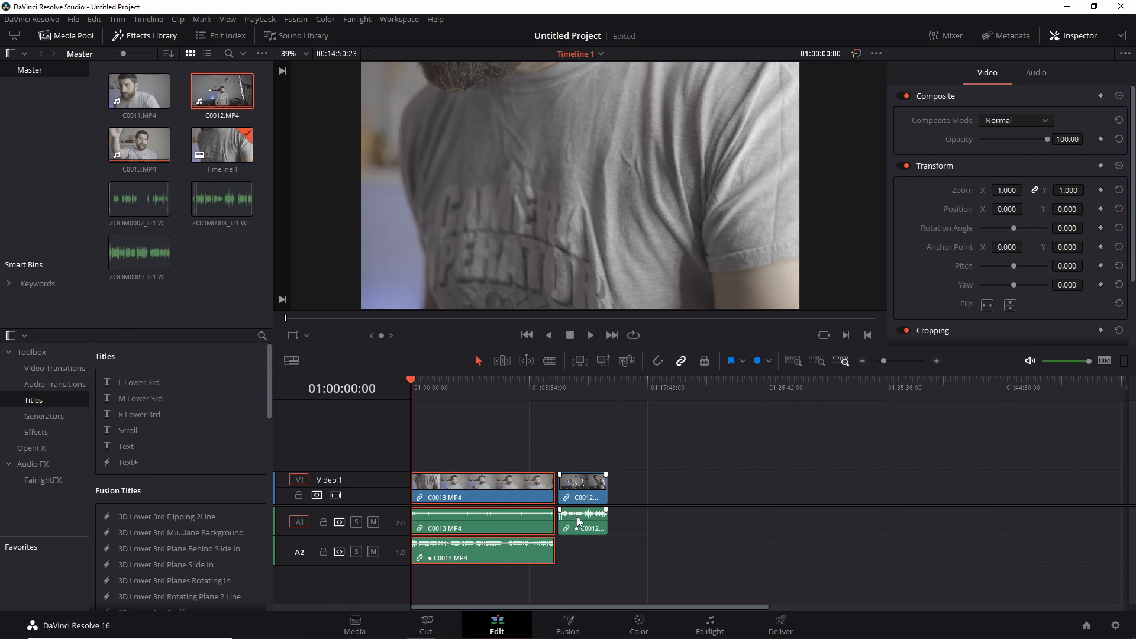
{"action": "left_click", "coordinate": [586, 560]}
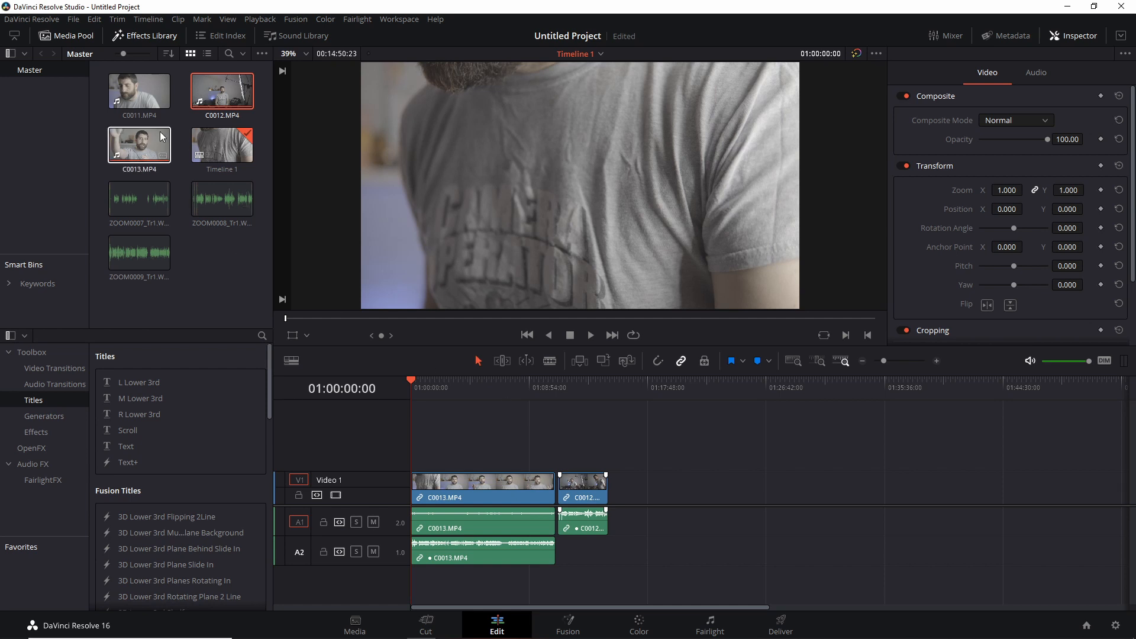
- Place C0011.MP4 on Video 1 well after the other clips, with ZOOM0007_Tr1.WAV beneath it on Audio 2
{"action": "left_click_drag", "start_coordinate": [139, 91], "coordinate": [721, 498]}
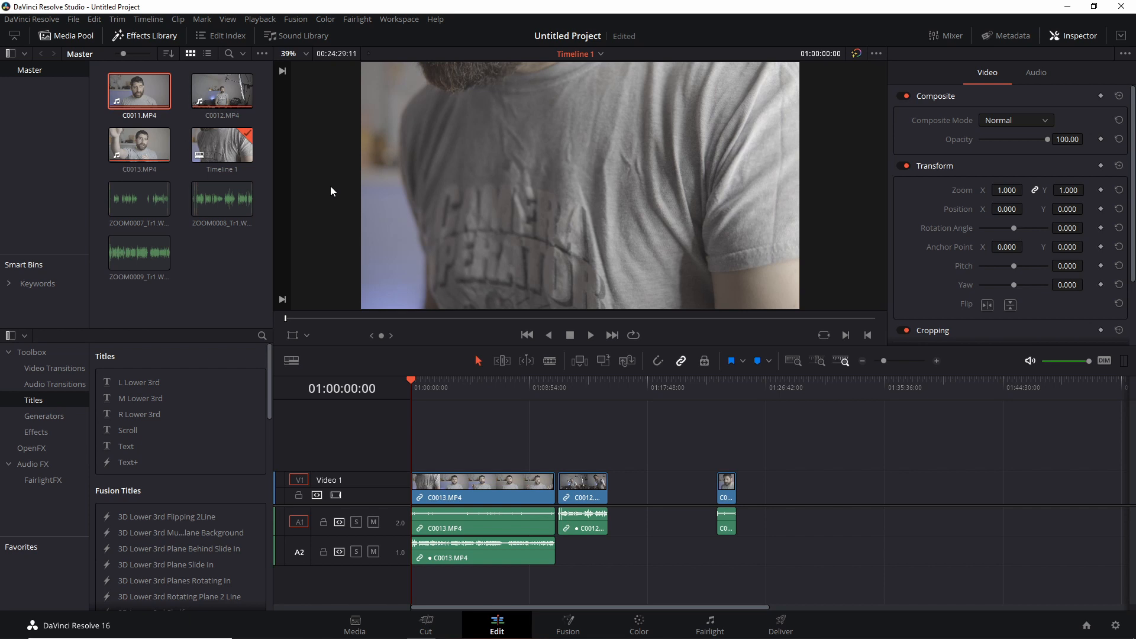
{"action": "left_click_drag", "start_coordinate": [141, 201], "coordinate": [719, 554]}
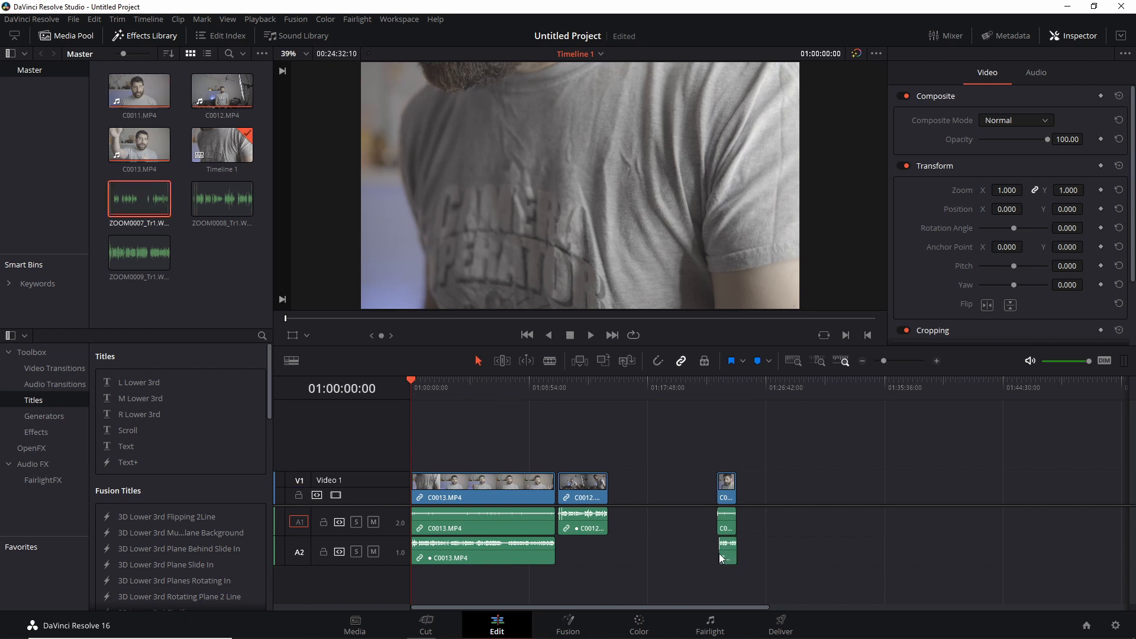
{"action": "left_click", "coordinate": [716, 389]}
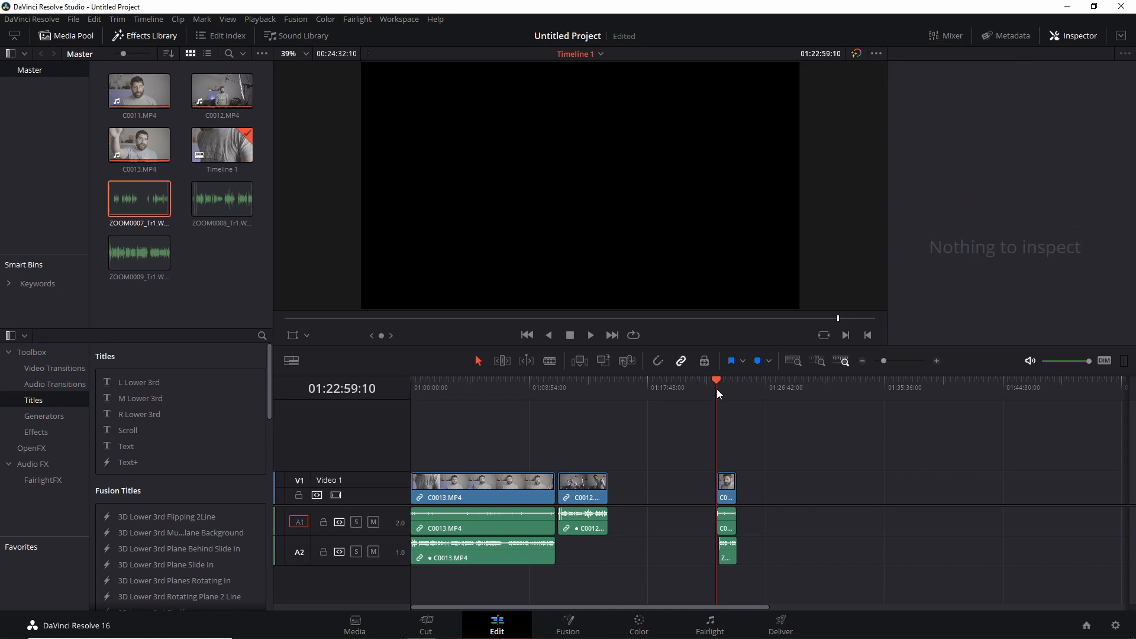
- Shift ZOOM0007_Tr1.WAV earlier so its clap peaks line up with those in the C0011.MP4 audio
{"action": "key", "text": "ctrl+="}
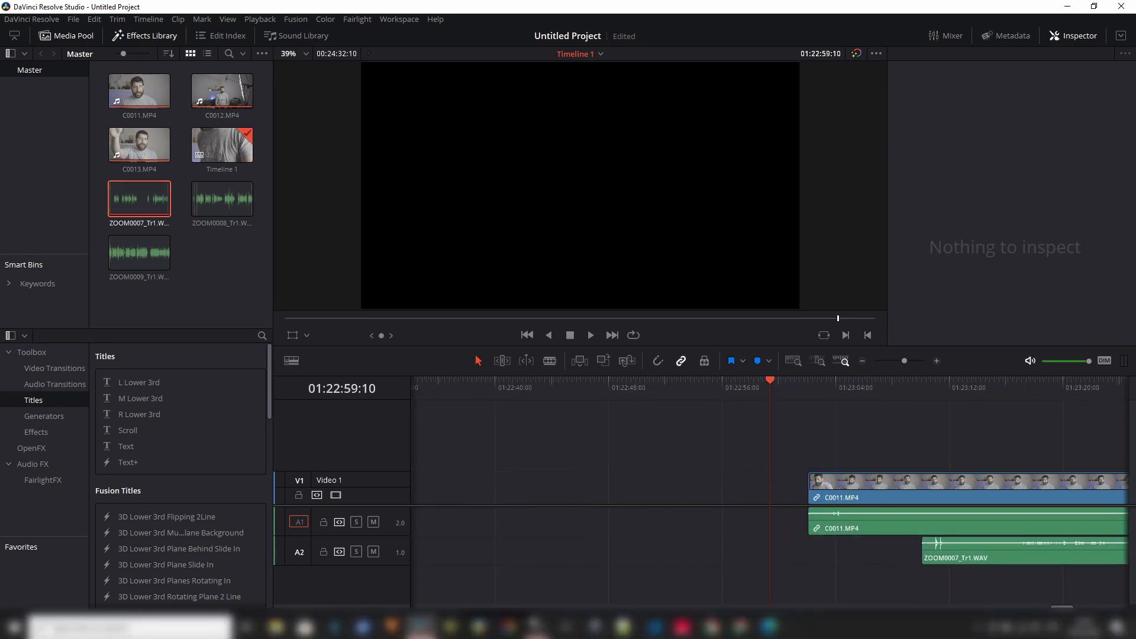
{"action": "scroll", "coordinate": [1074, 617], "scroll_direction": "right", "scroll_amount": 5}
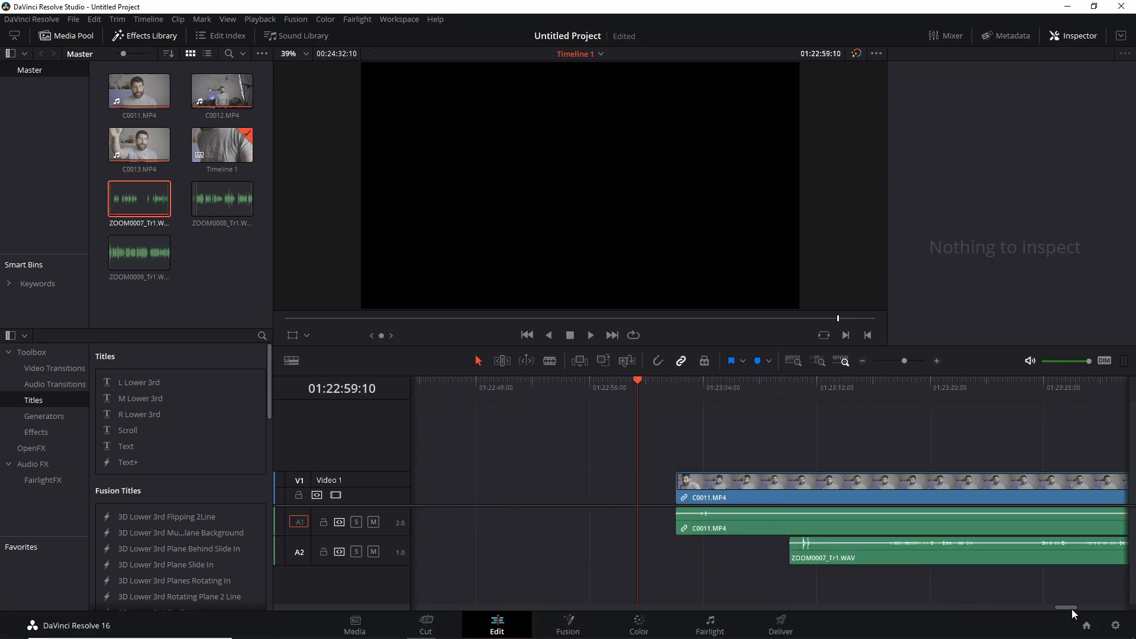
{"action": "left_click_drag", "start_coordinate": [913, 561], "coordinate": [810, 549]}
{"action": "left_click", "coordinate": [547, 381]}
{"action": "key", "text": "ctrl+equal"}
{"action": "key", "text": "ctrl+equal"}
{"action": "key", "text": "ctrl+equal"}
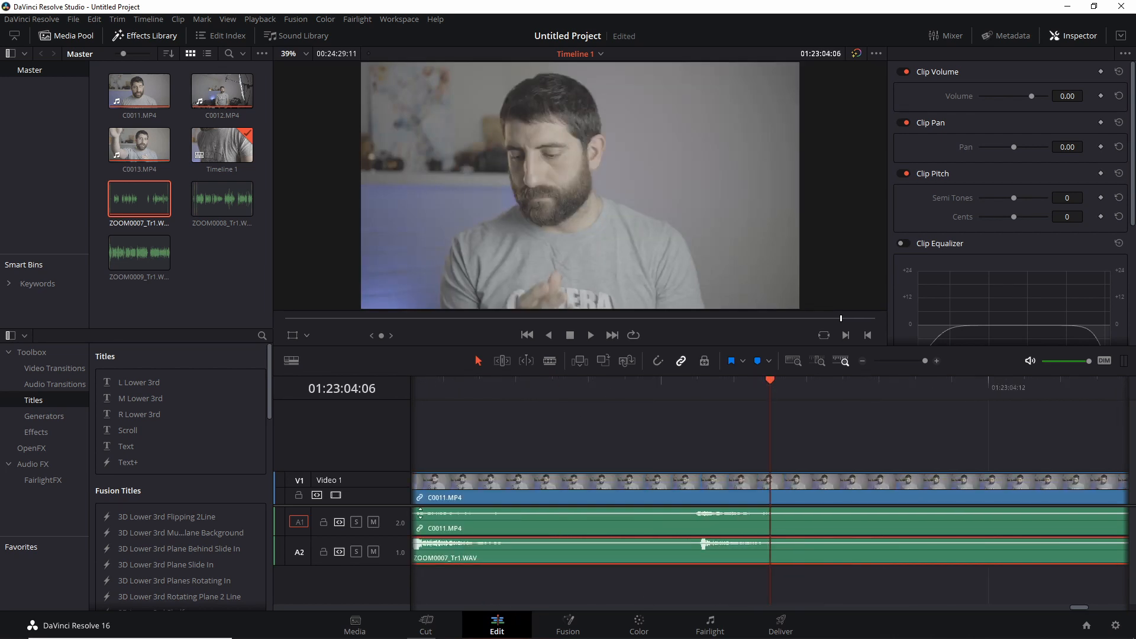
- Hide the Media Pool and Effects Library, and enlarge the Audio 1 and Audio 2 tracks to show their waveforms
{"action": "left_click", "coordinate": [78, 36]}
{"action": "left_click", "coordinate": [145, 36]}
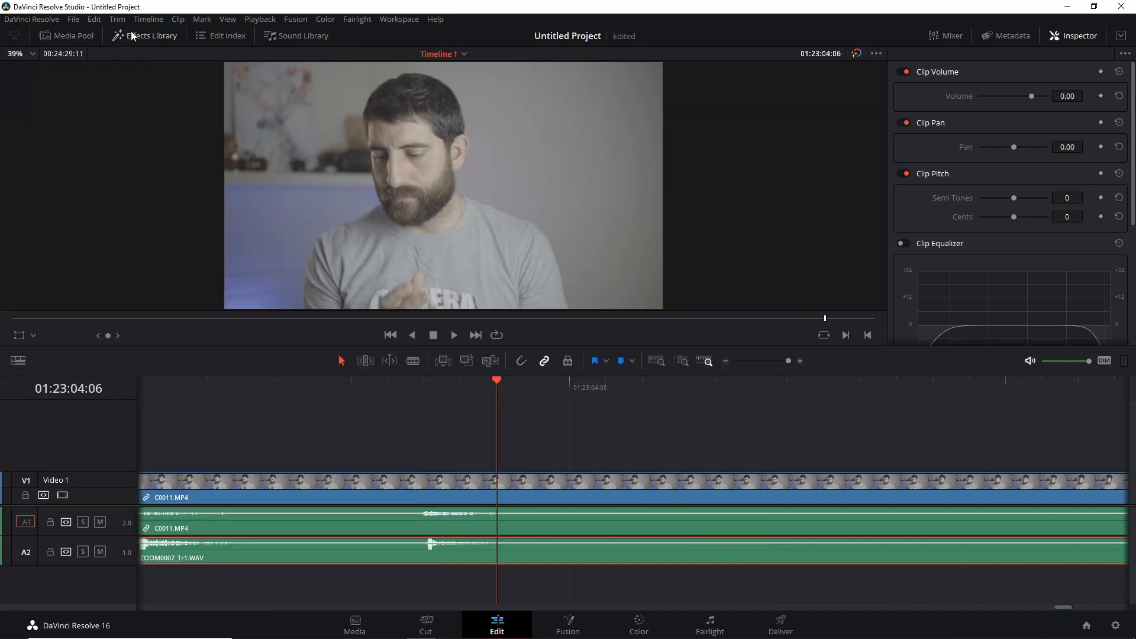
{"action": "scroll", "coordinate": [286, 506], "scroll_direction": "down", "scroll_amount": 3}
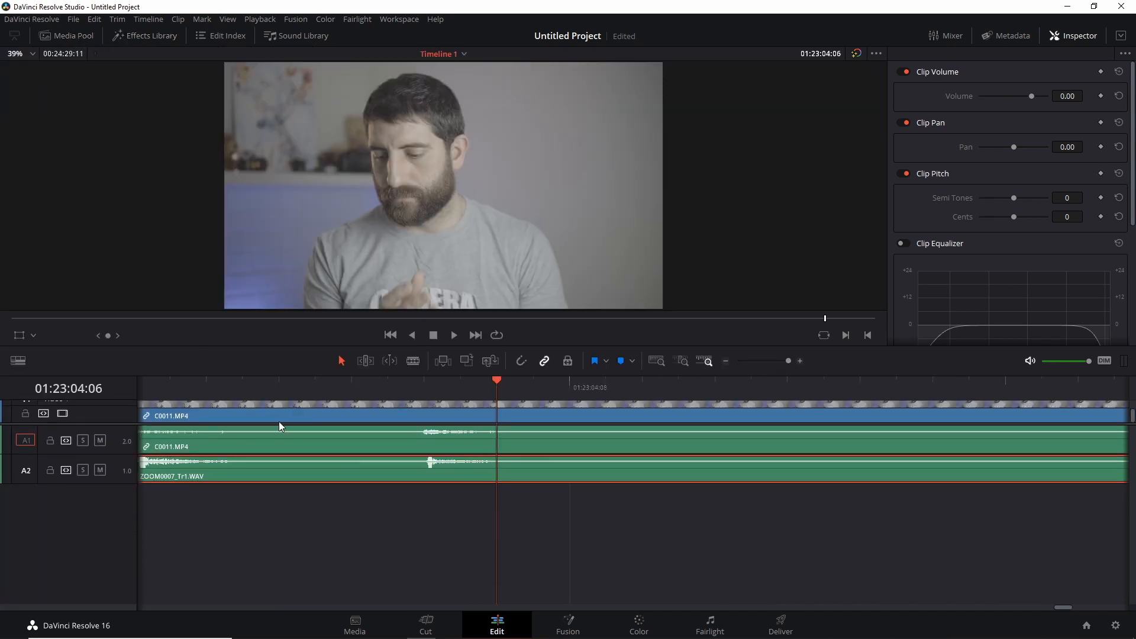
{"action": "left_click_drag", "start_coordinate": [105, 483], "coordinate": [102, 545]}
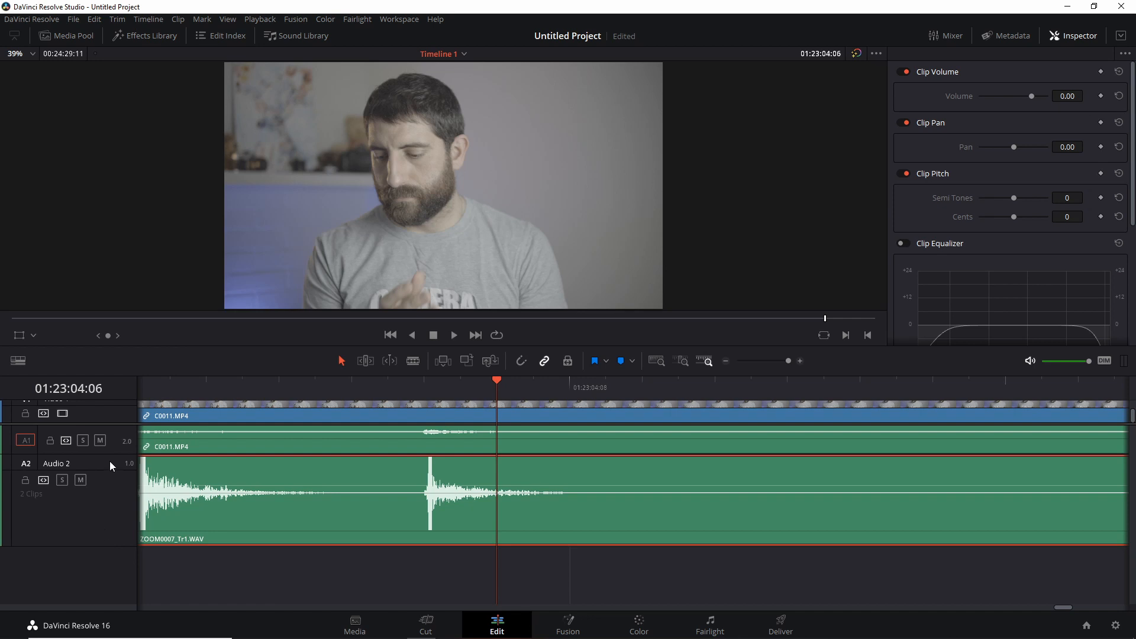
{"action": "left_click_drag", "start_coordinate": [112, 454], "coordinate": [110, 498]}
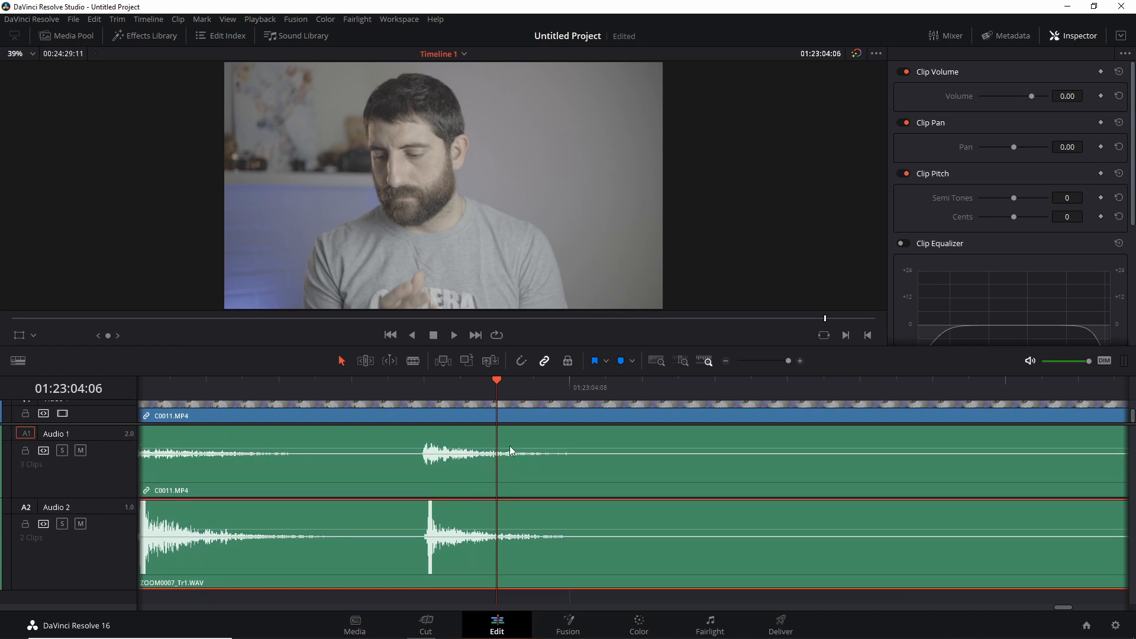
- Play the clap section of C0011.MP4 twice to check that camera and recorder audio match
{"action": "key", "text": "shift+z"}
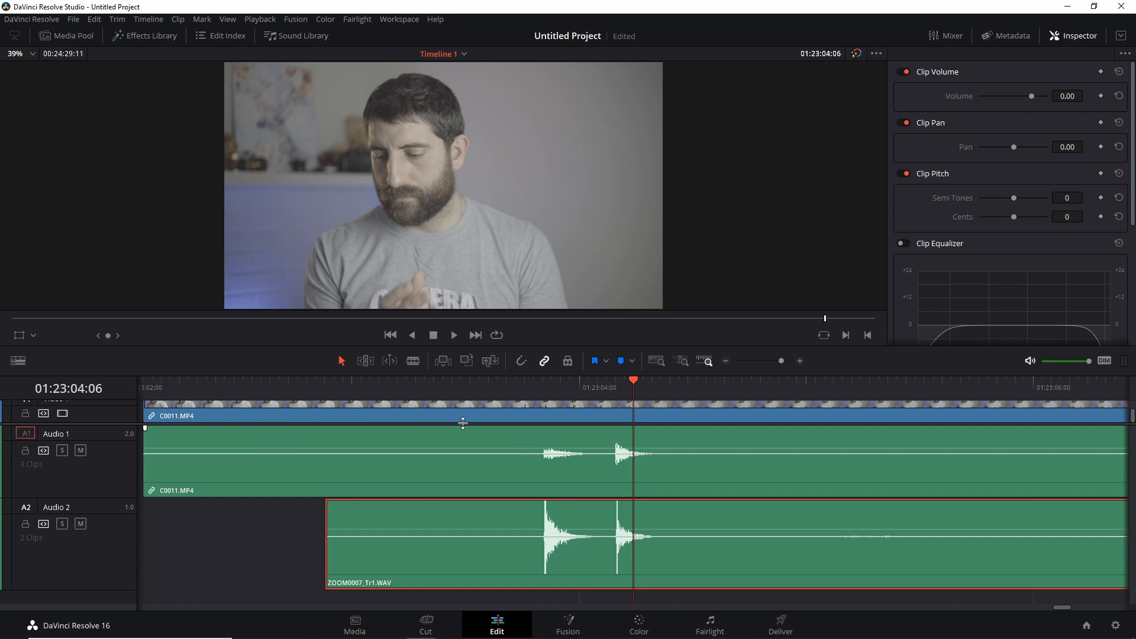
{"action": "left_click", "coordinate": [387, 391]}
{"action": "key", "text": "space"}
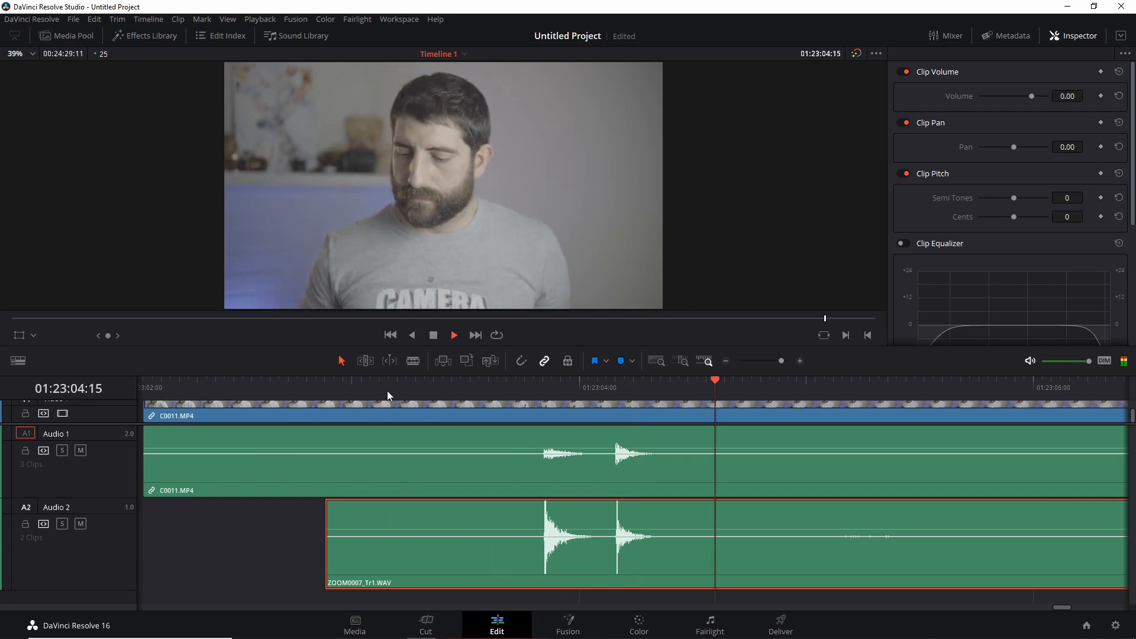
{"action": "key", "text": "space"}
{"action": "left_click", "coordinate": [374, 392]}
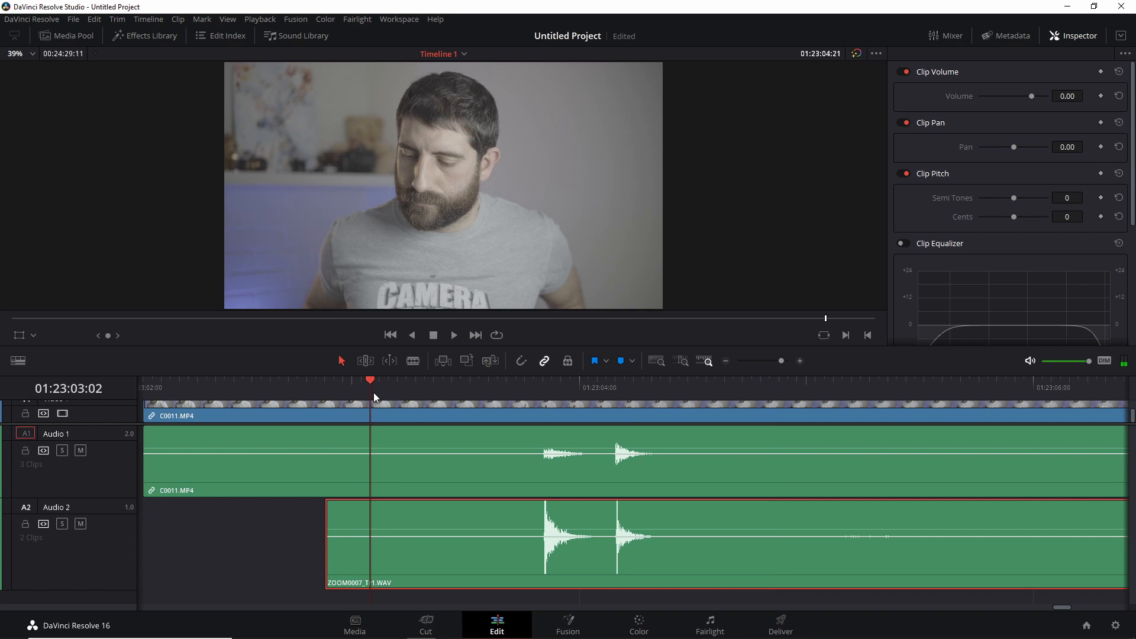
{"action": "key", "text": "space"}
{"action": "key", "text": "space"}
{"action": "left_click", "coordinate": [255, 559]}
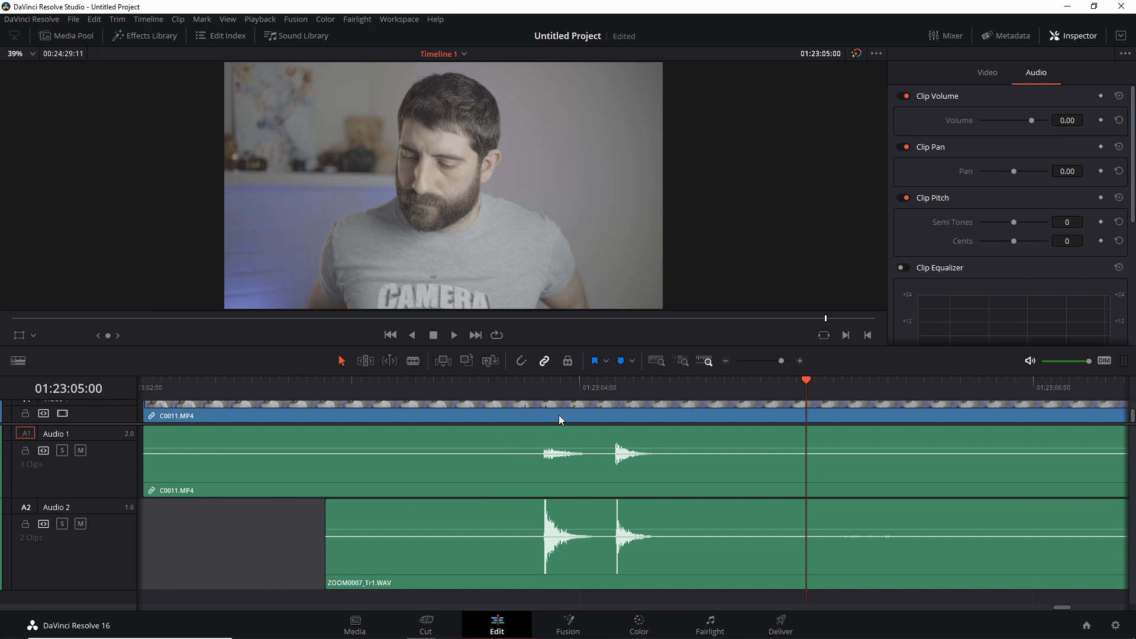
- Move C0011.MP4 one frame later, and shift ZOOM0007_Tr1.WAV later to realign the claps
{"action": "left_click", "coordinate": [567, 394]}
{"action": "key", "text": "ctrl+equal"}
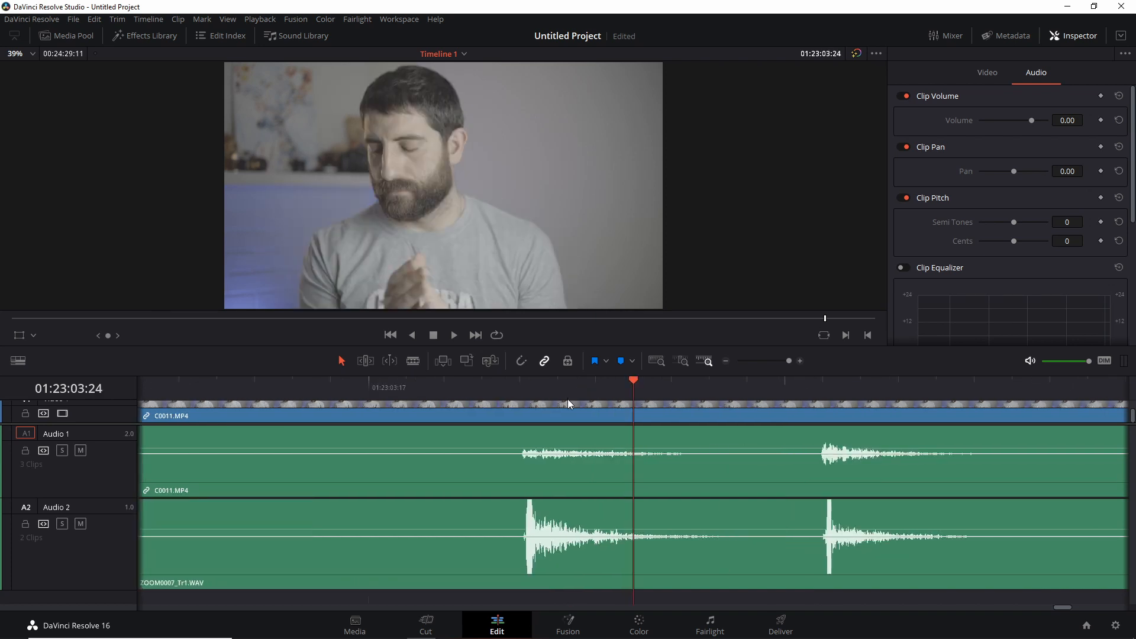
{"action": "left_click", "coordinate": [569, 411]}
{"action": "scroll", "coordinate": [550, 413], "scroll_direction": "up", "scroll_amount": 2}
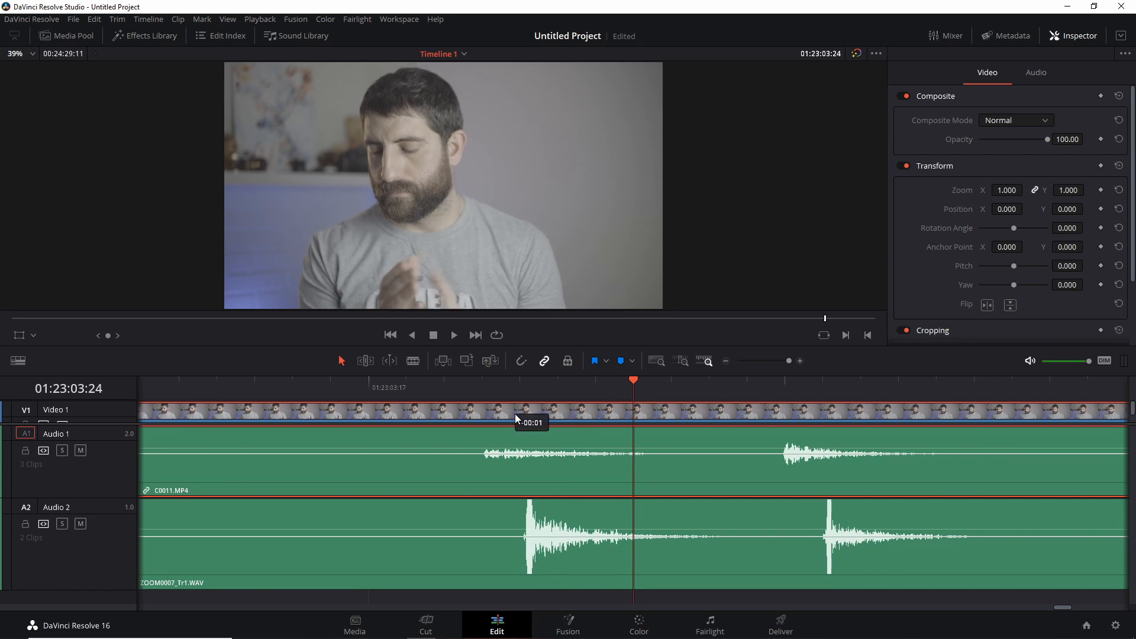
{"action": "left_click_drag", "start_coordinate": [594, 417], "coordinate": [623, 425]}
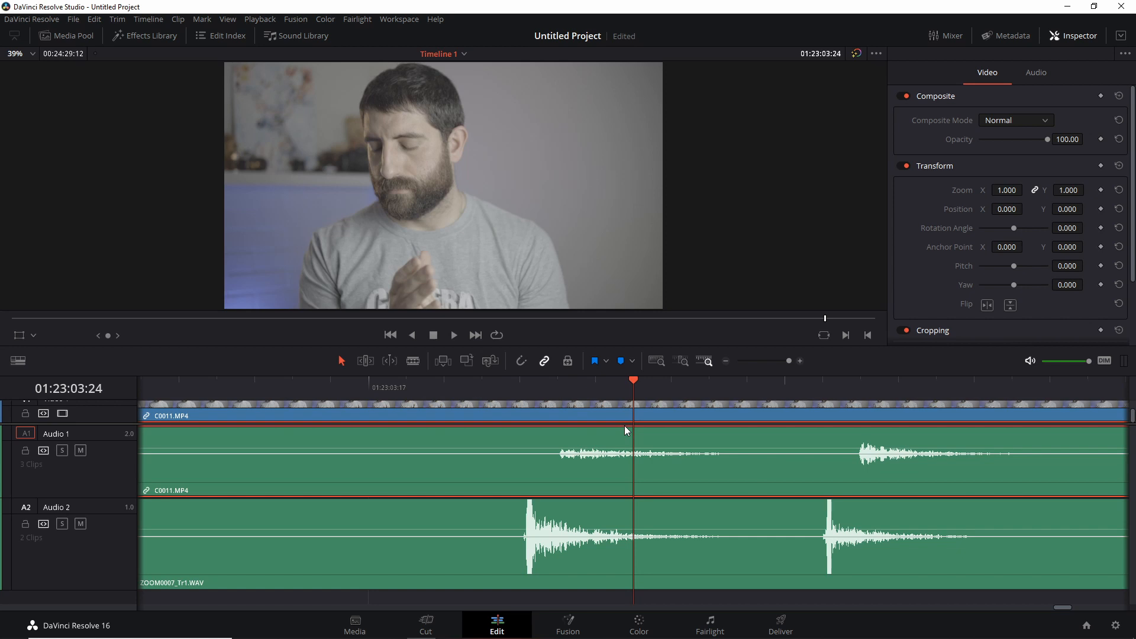
{"action": "left_click_drag", "start_coordinate": [506, 555], "coordinate": [537, 543]}
- Play the speaking part of C0011.MP4 to check its sync with the recorder audio
{"action": "left_click", "coordinate": [552, 393]}
{"action": "key", "text": "shift+z"}
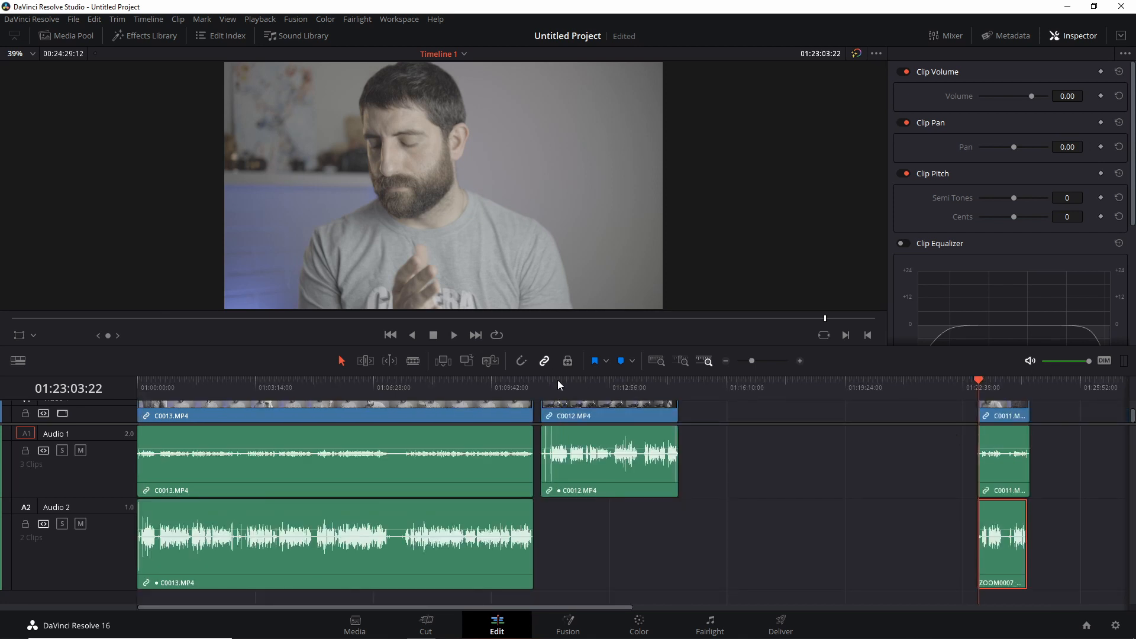
{"action": "left_click", "coordinate": [992, 389]}
{"action": "key", "text": "space"}
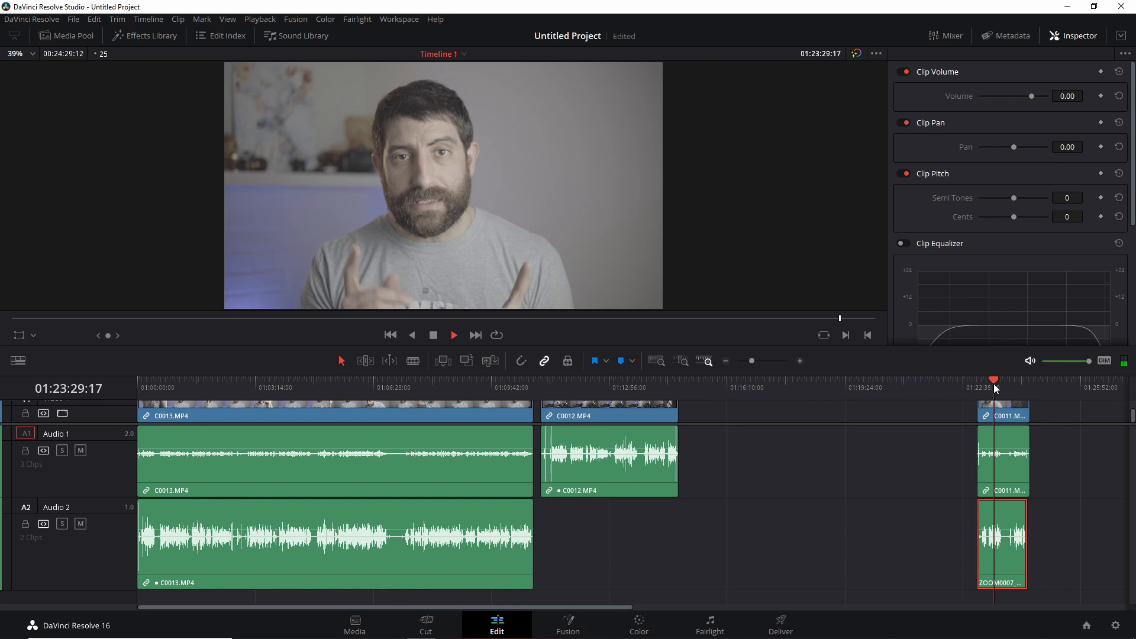
- Stop playback, then show the Media Pool and view the Auto Sync Audio options for C0013.MP4 together with ZOOM0009_Tr1.WAV, without applying one
{"action": "key", "text": "space"}
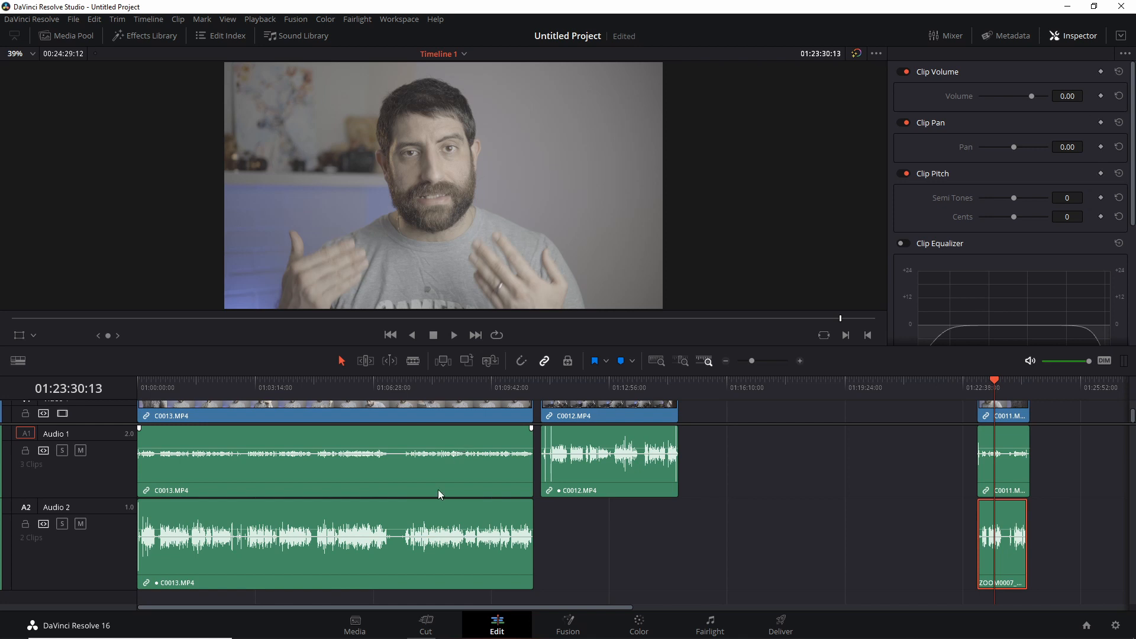
{"action": "left_click", "coordinate": [67, 36]}
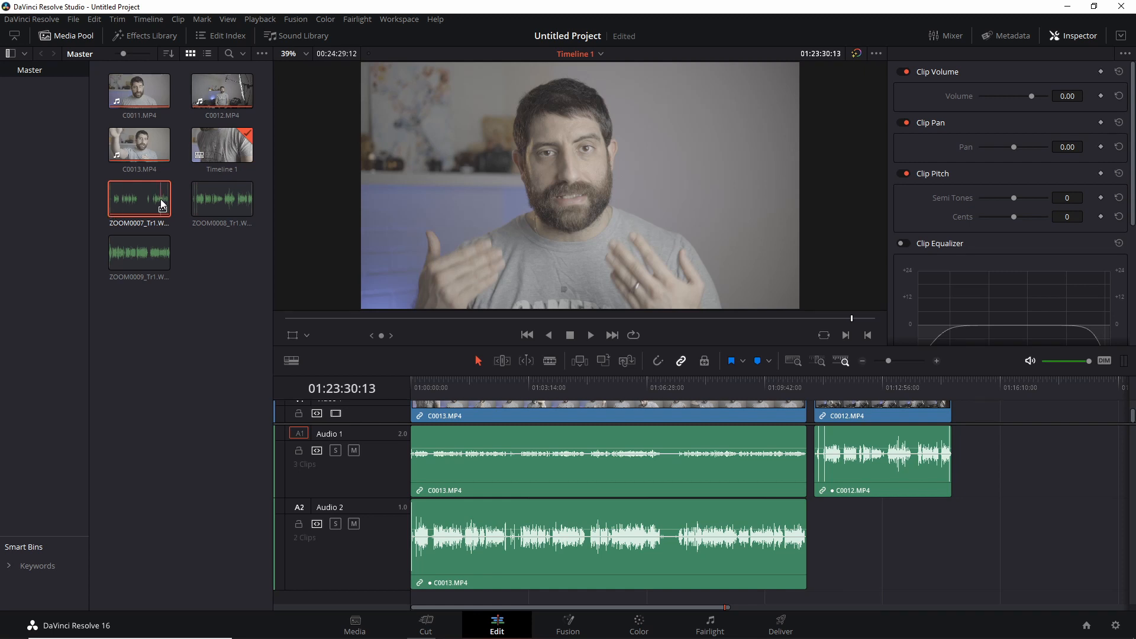
{"action": "left_click", "coordinate": [137, 135]}
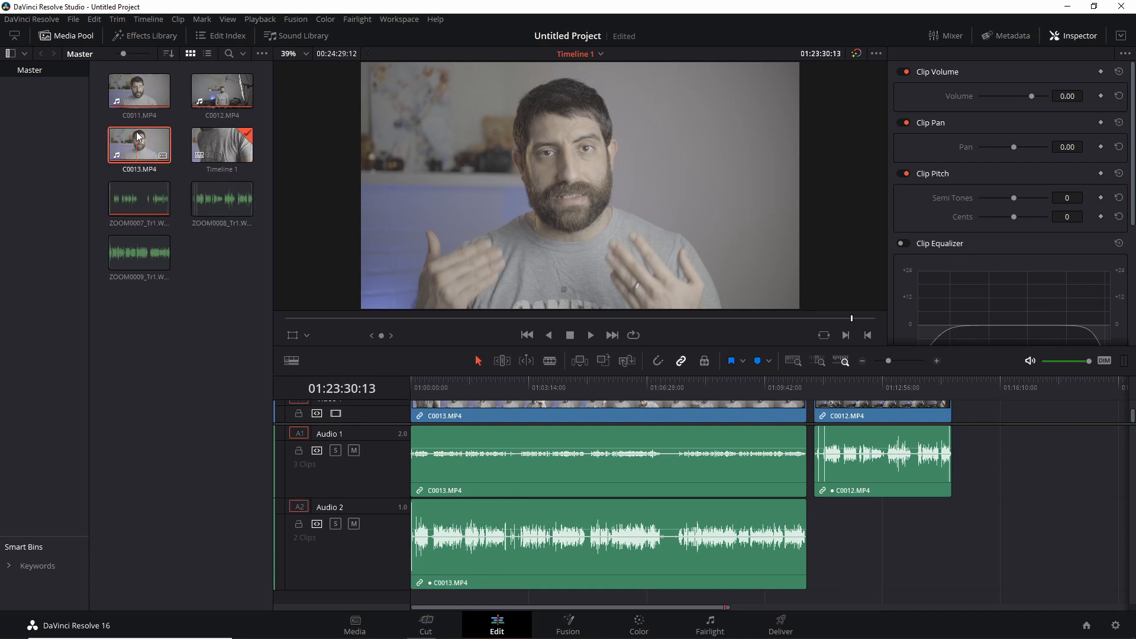
{"action": "right_click", "coordinate": [134, 249]}
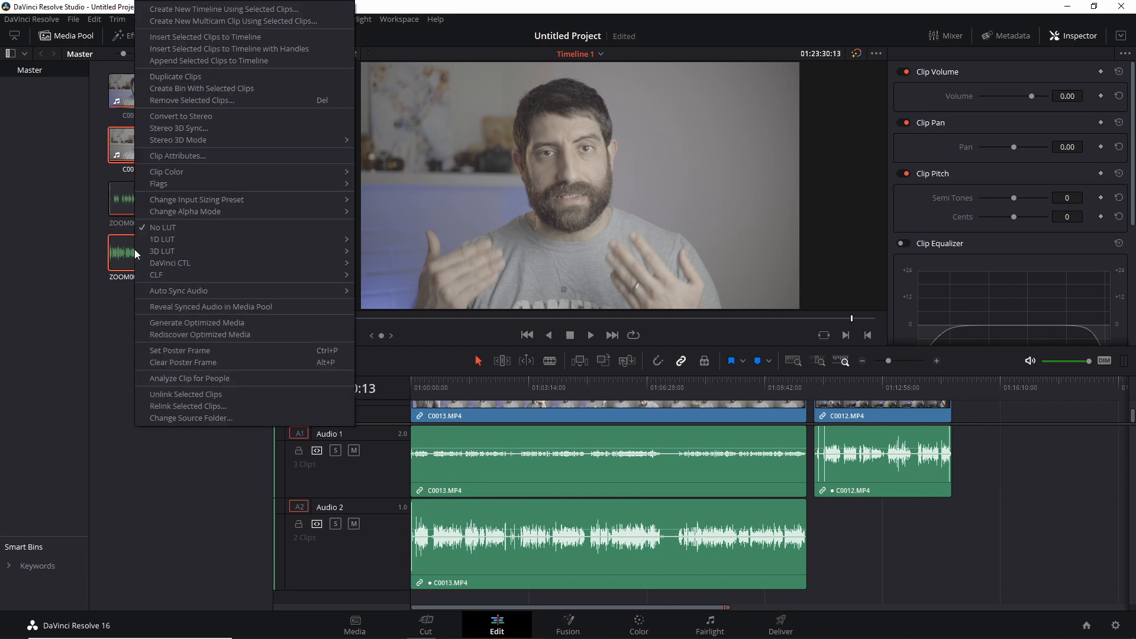
{"action": "mouse_move", "coordinate": [179, 277]}
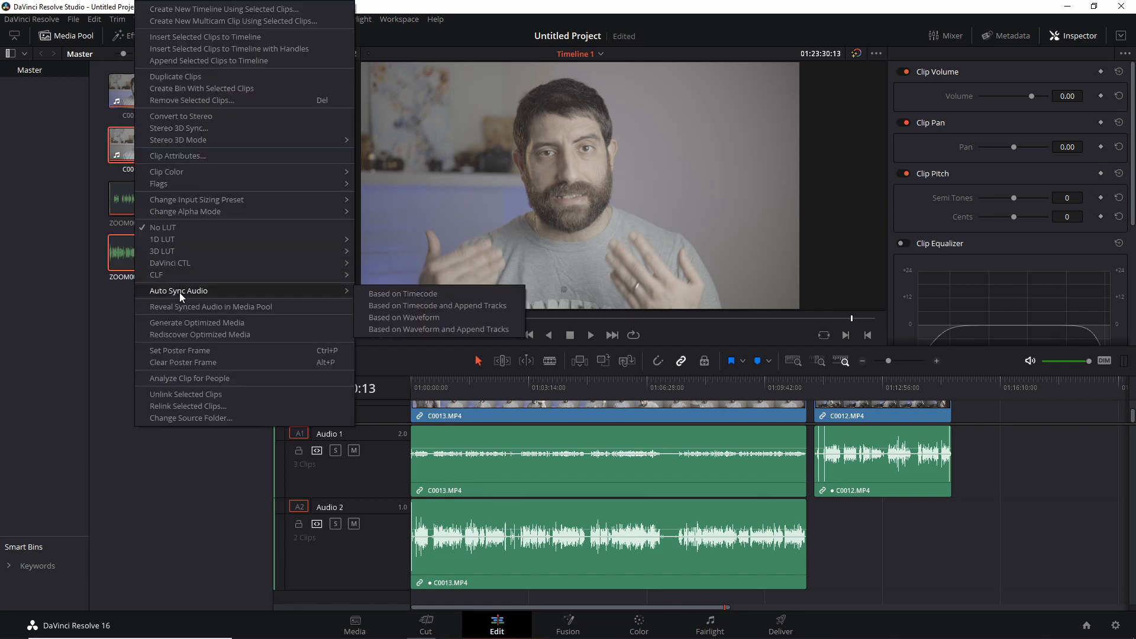
{"action": "left_click", "coordinate": [159, 489]}
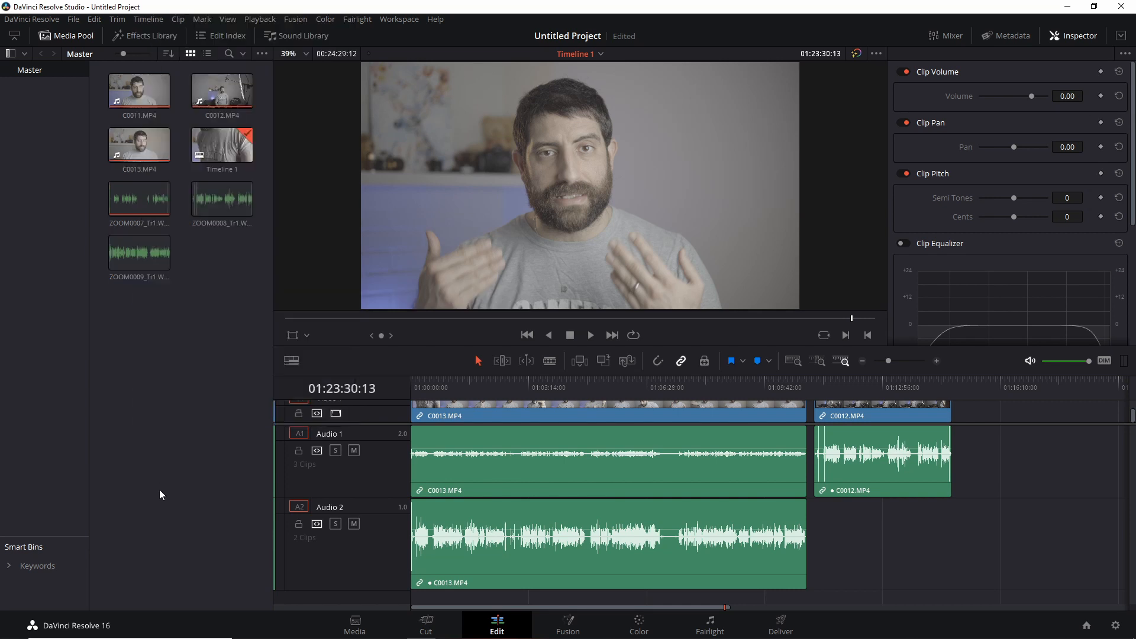
- Switch to the Media page to view the project's clips and recorder audio files
{"action": "left_click", "coordinate": [371, 625]}
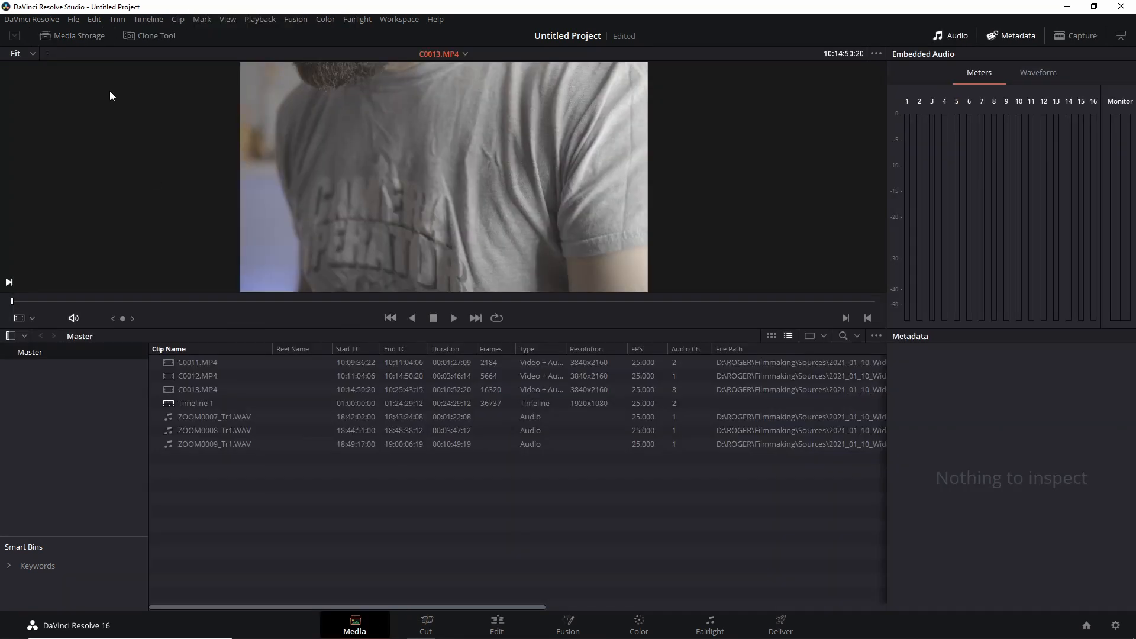